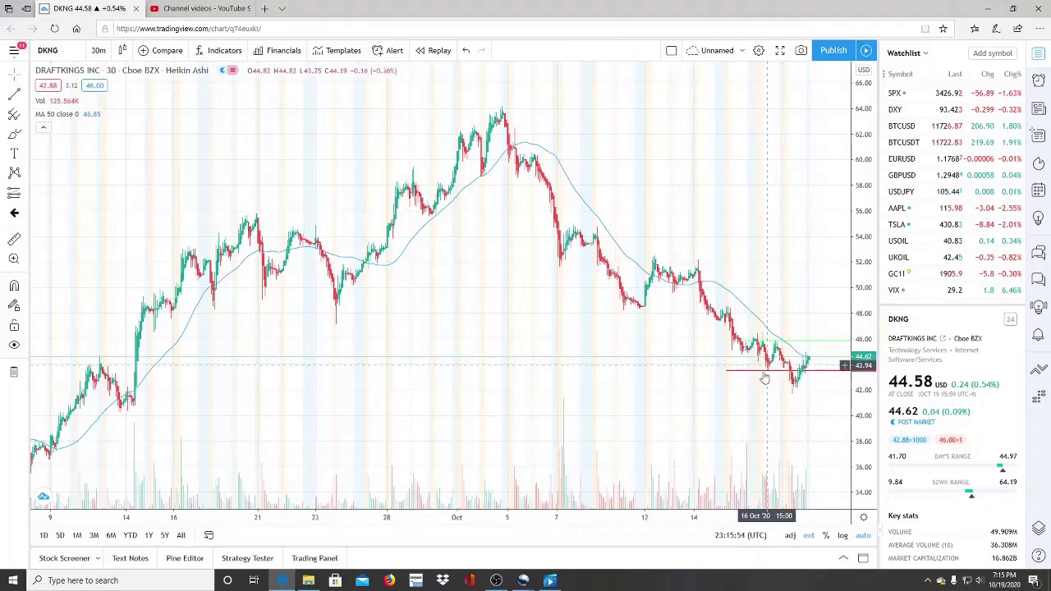
Lower the red support line on the DKNG chart to 42.22 and the green resistance line to 44.96
scroll(742, 407, "up", 2)
scroll(742, 415, "up", 5)
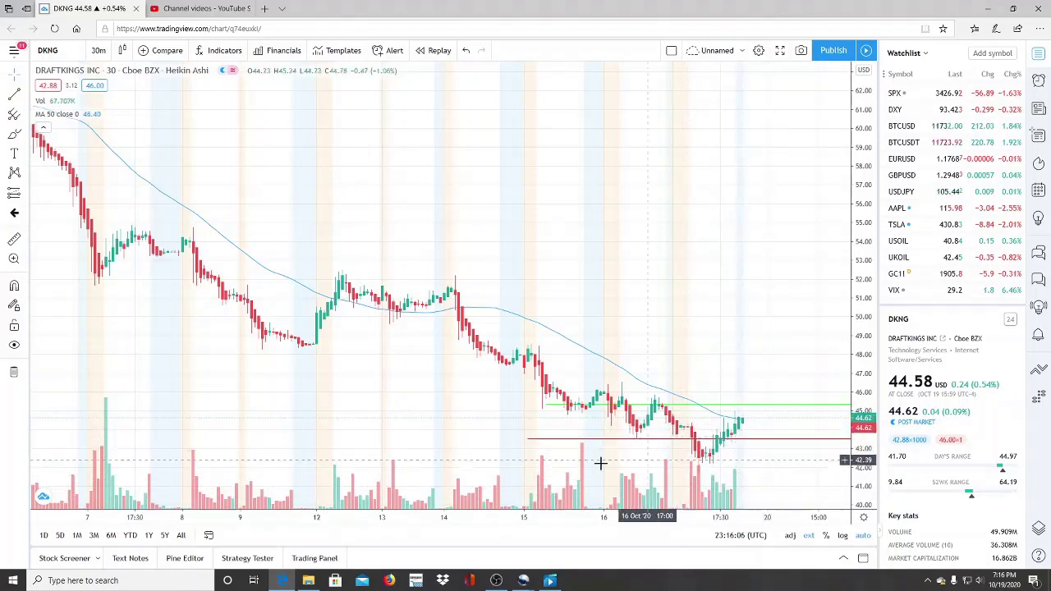
scroll(316, 416, "down", 1)
scroll(316, 416, "down", 6)
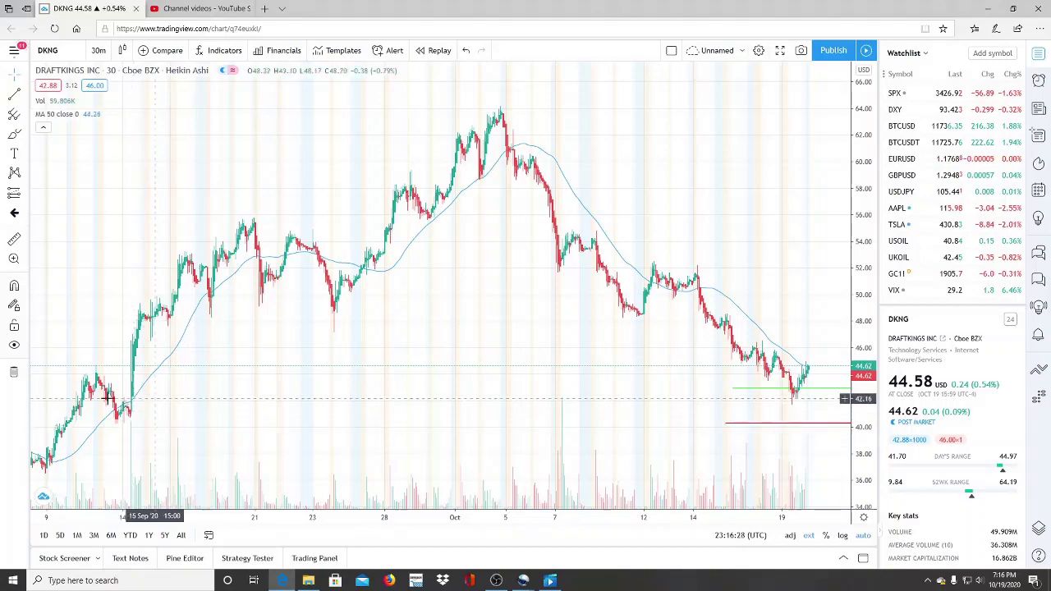
scroll(587, 472, "up", 3)
scroll(586, 475, "up", 6)
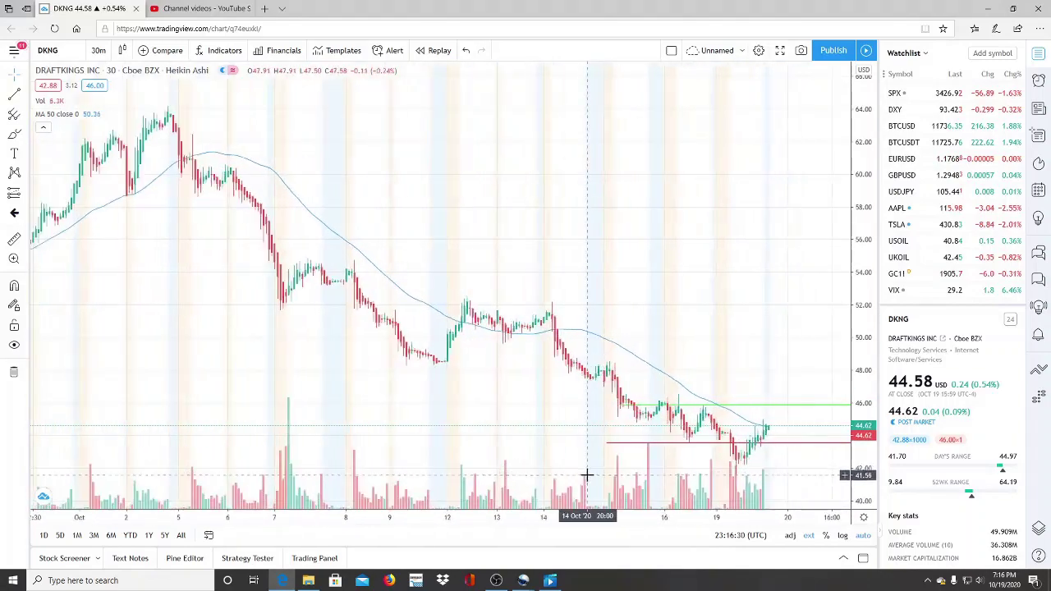
scroll(548, 483, "up", 2)
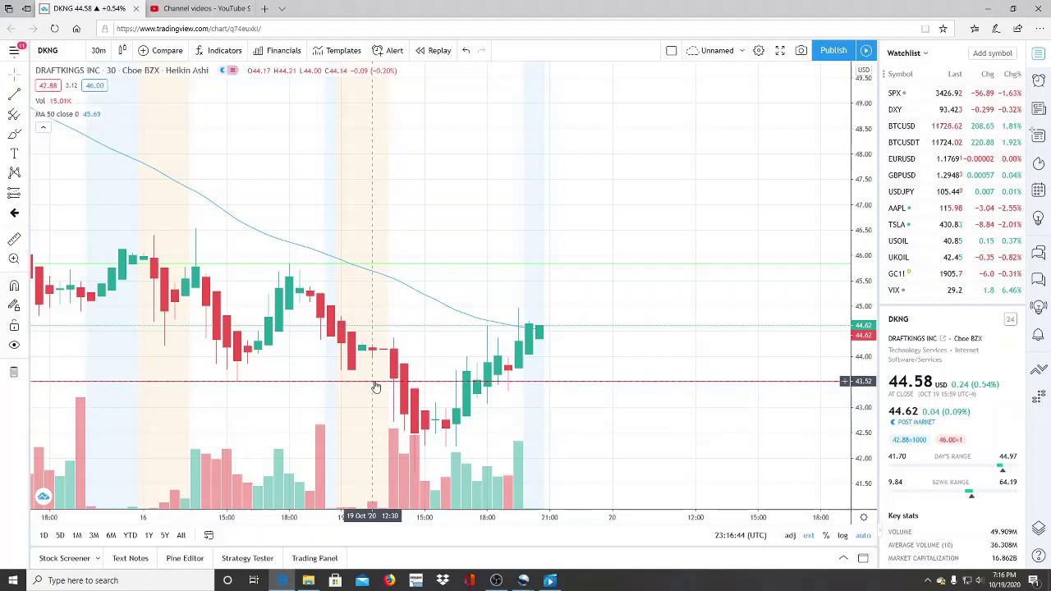
mouse_move(376, 386)
left_mouse_down()
mouse_move(516, 406)
mouse_move(588, 452)
left_mouse_up()
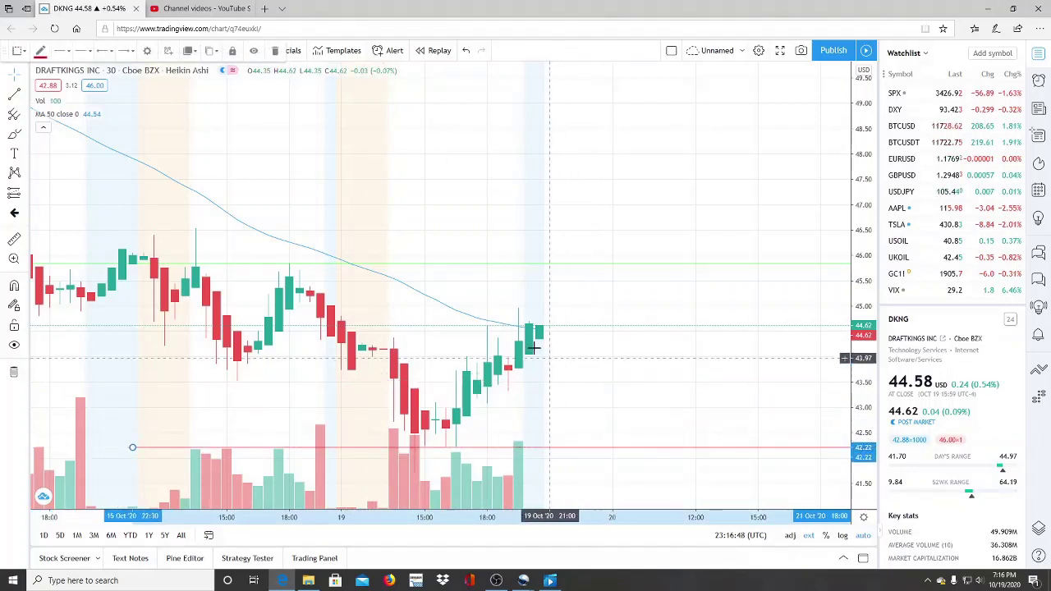
mouse_move(334, 264)
left_mouse_down()
mouse_move(596, 296)
mouse_move(630, 309)
mouse_move(622, 312)
left_mouse_up()
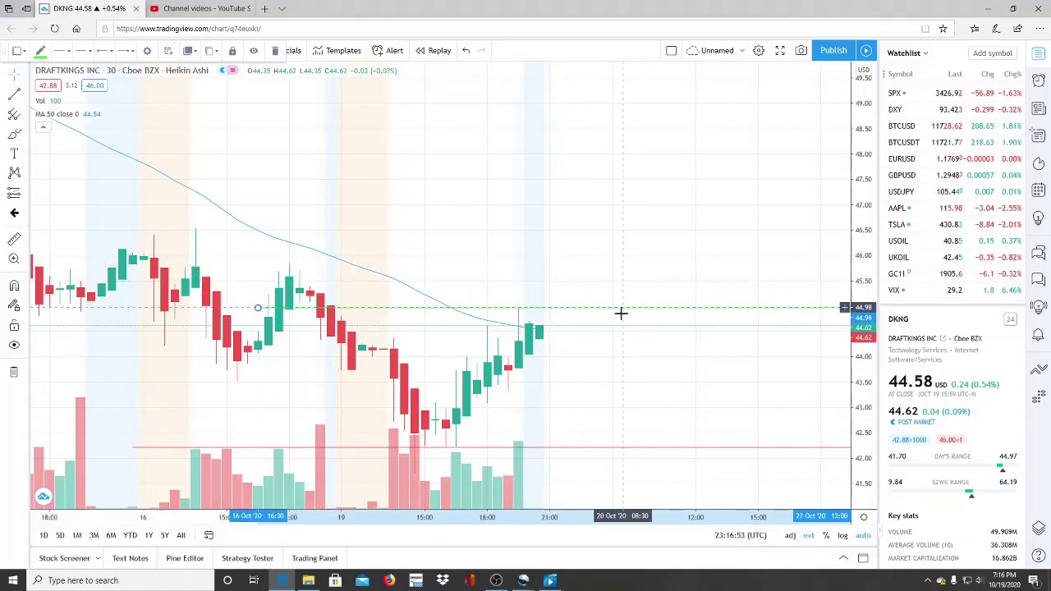
left_click(604, 259)
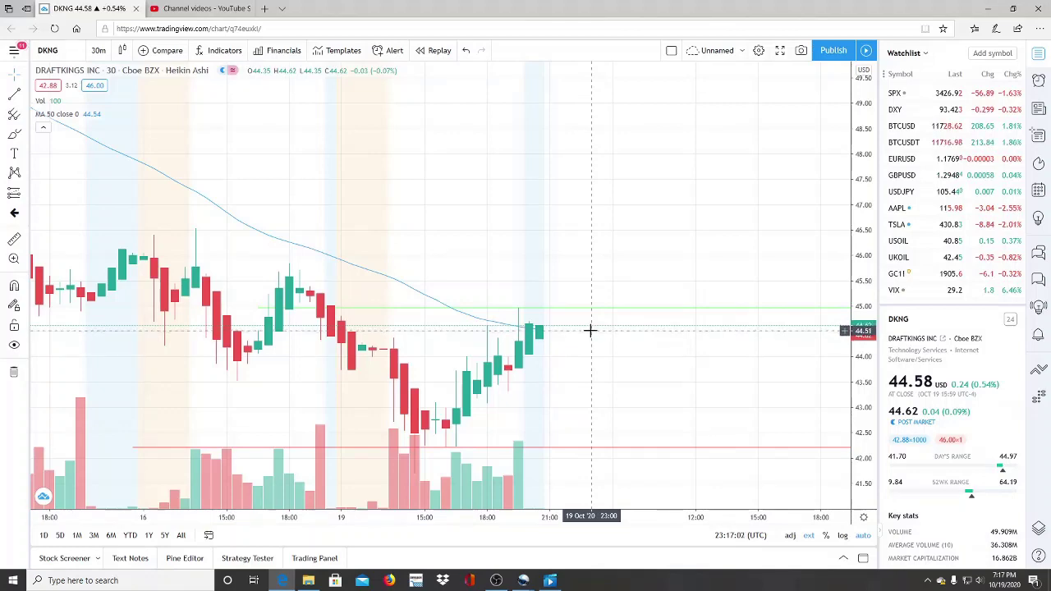
Examine the latest DKNG candles and the 50-period moving average between the green resistance line and the red support line
scroll(573, 338, "up", 3)
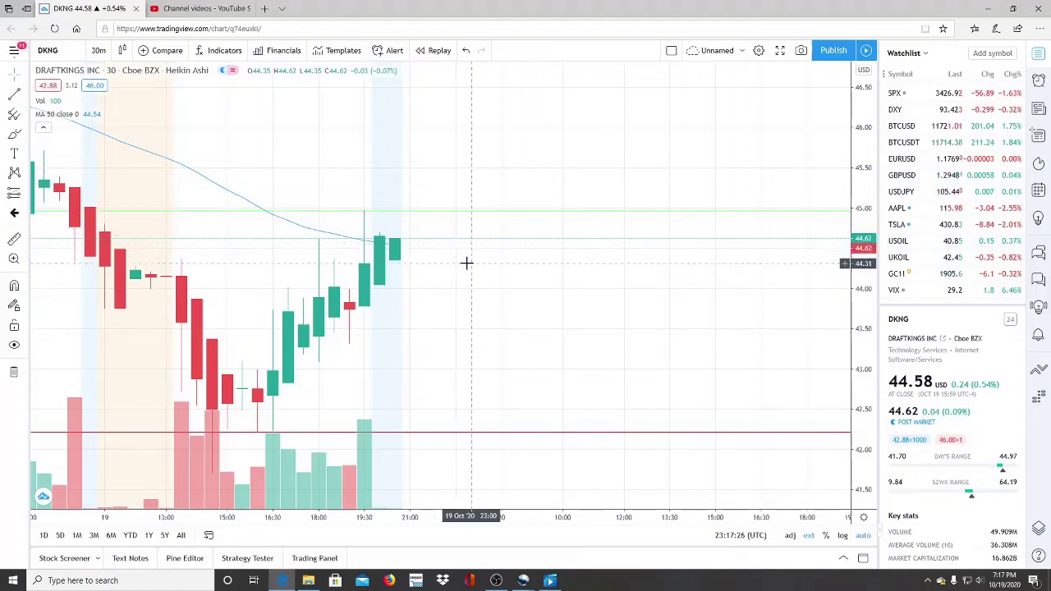
scroll(461, 236, "down", 1)
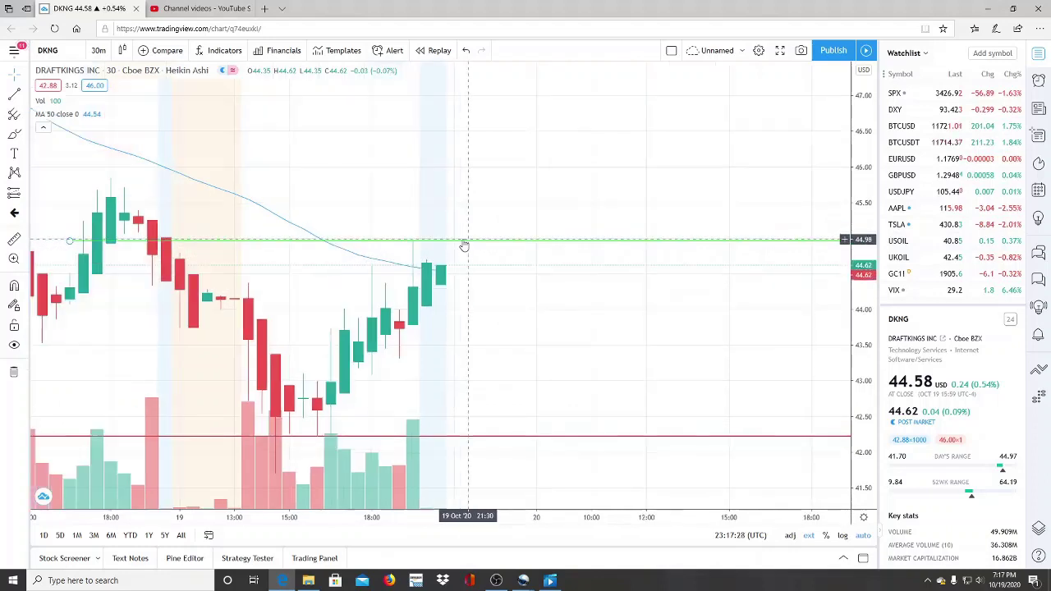
scroll(520, 285, "down", 1)
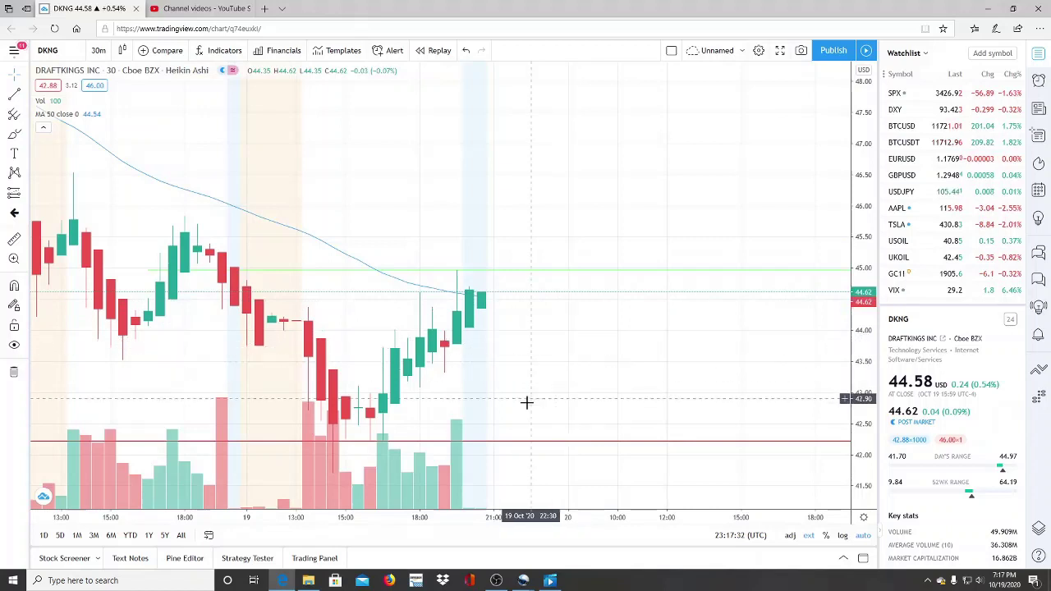
left_click(565, 271)
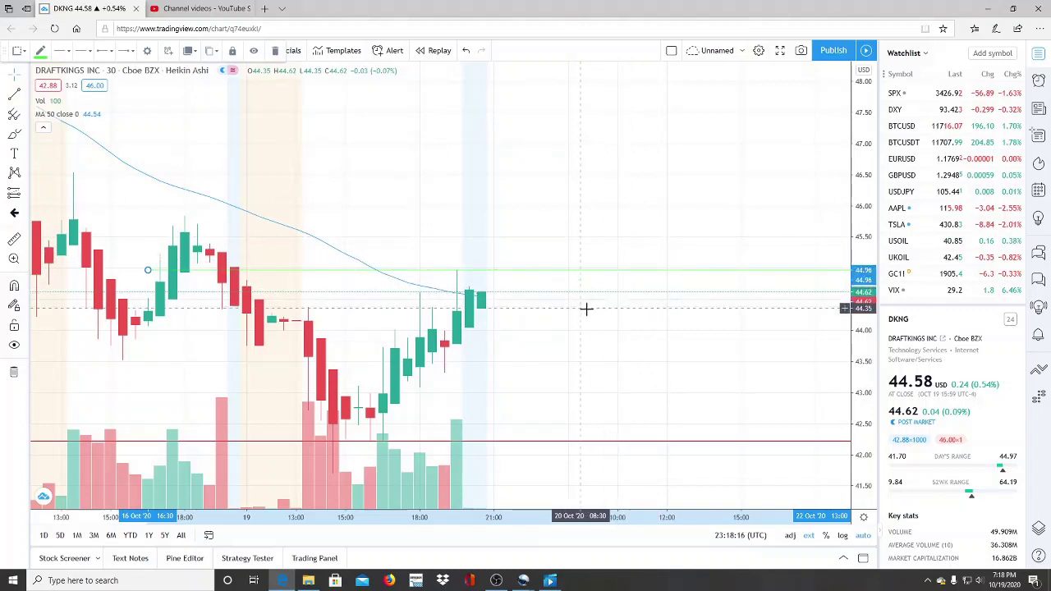
left_click(526, 449)
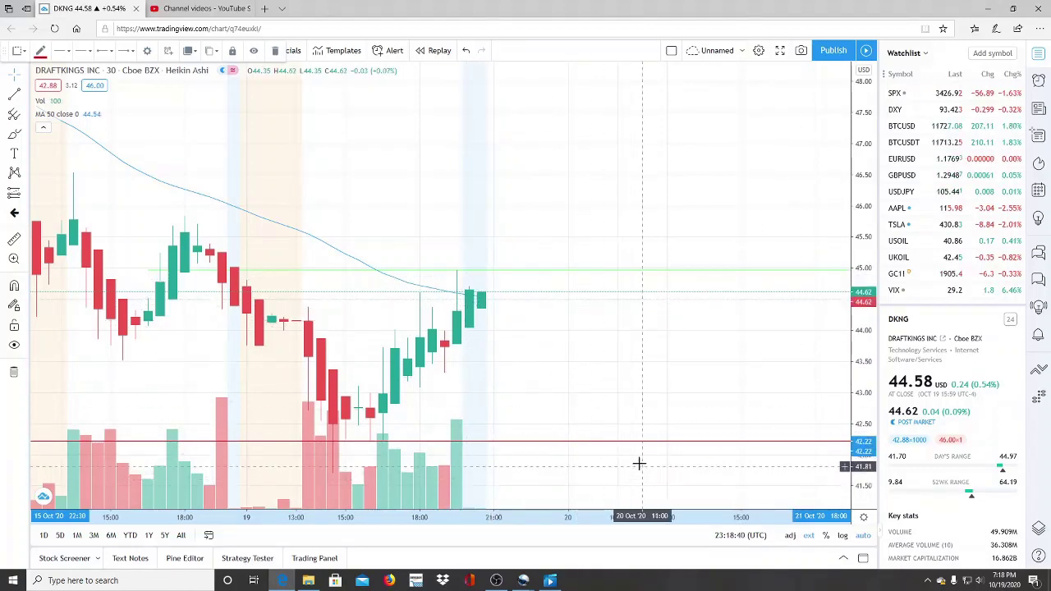
scroll(636, 466, "down", 2)
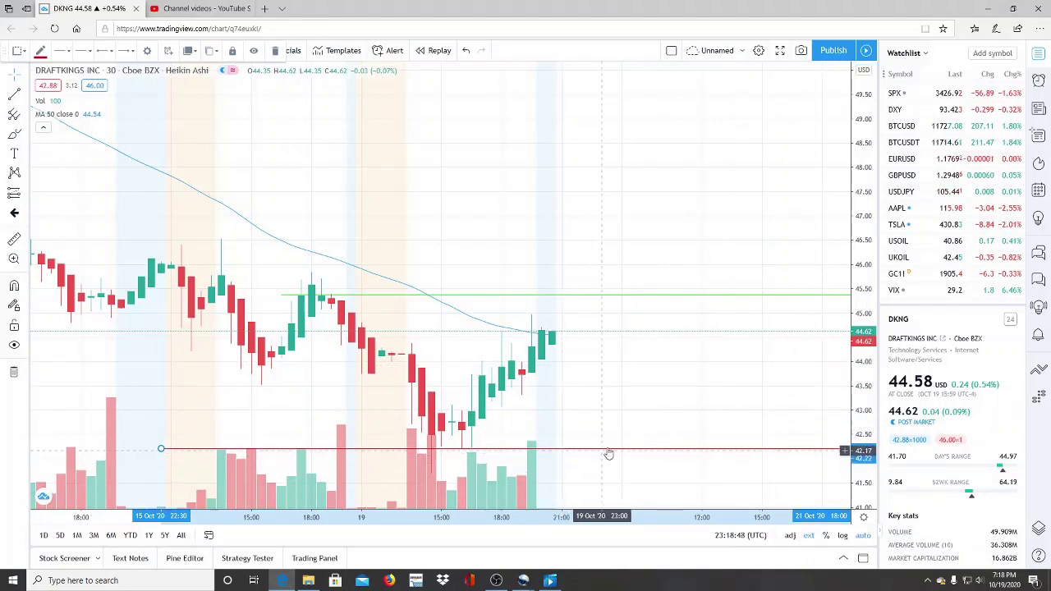
scroll(616, 419, "down", 1)
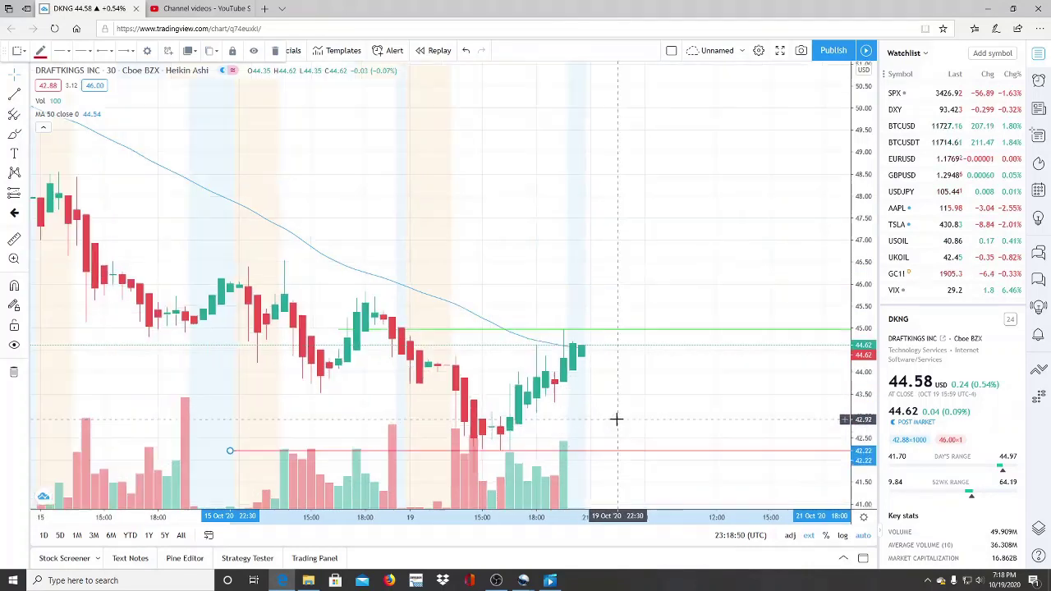
scroll(616, 420, "down", 1)
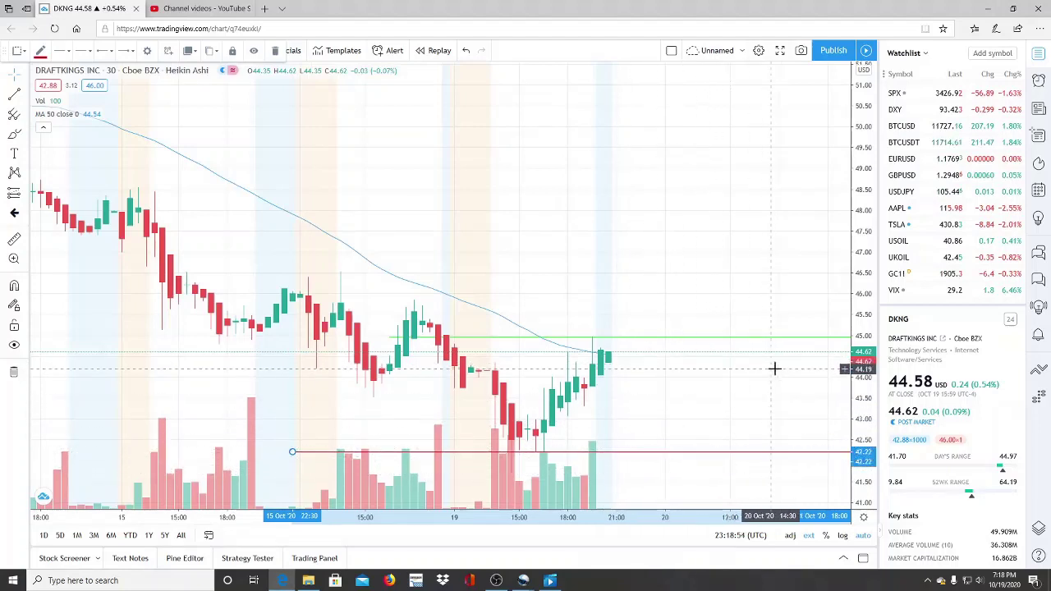
left_click(794, 397)
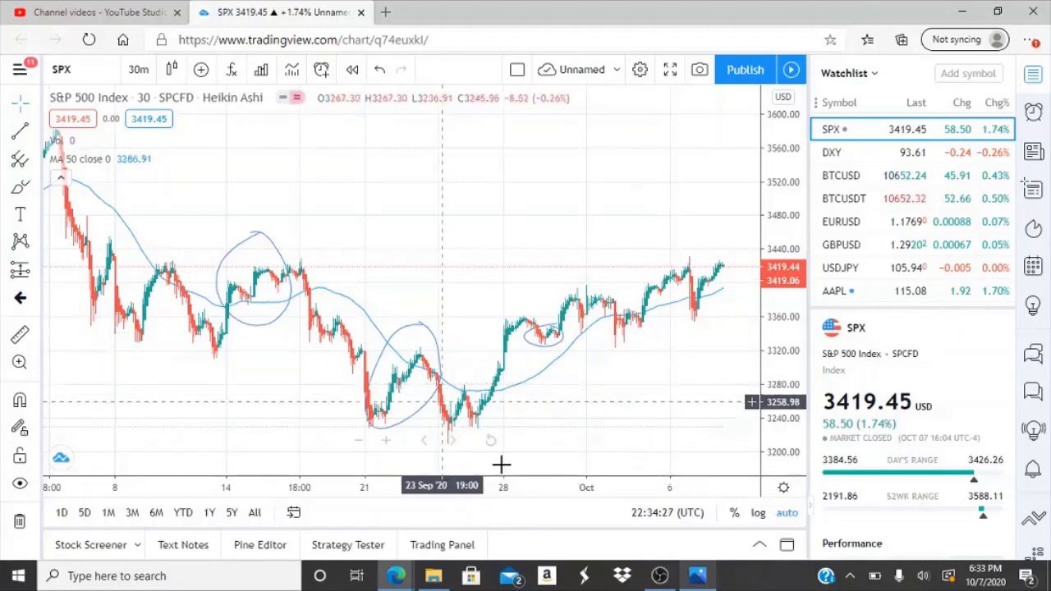
View the circled September patterns on the S&P 500 chart up close and check the repo operations schedule screenshot in Photos
left_click(386, 441)
left_click_drag(517, 364, 689, 350)
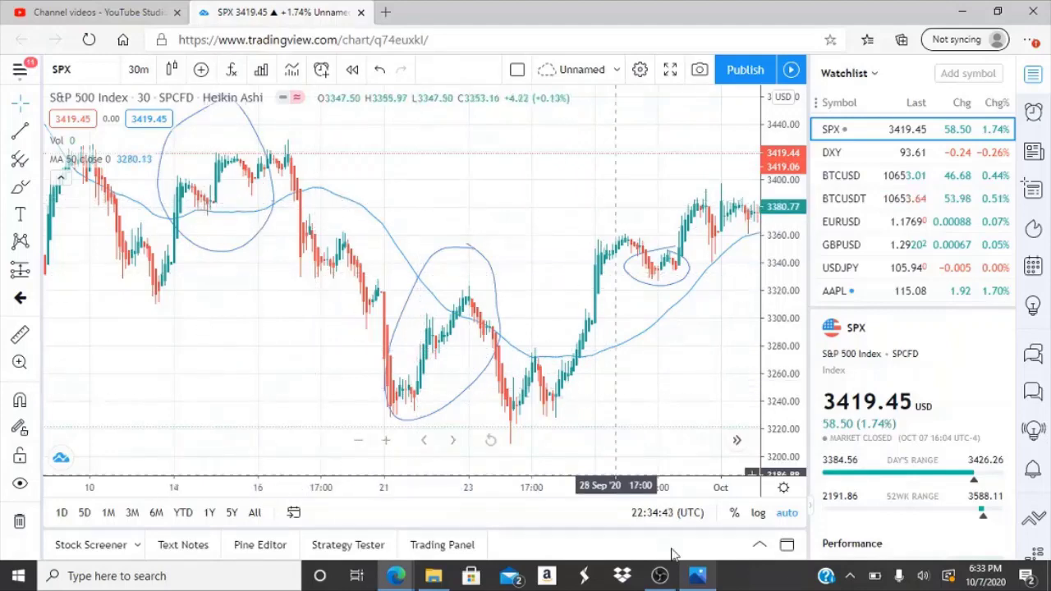
left_click(698, 576)
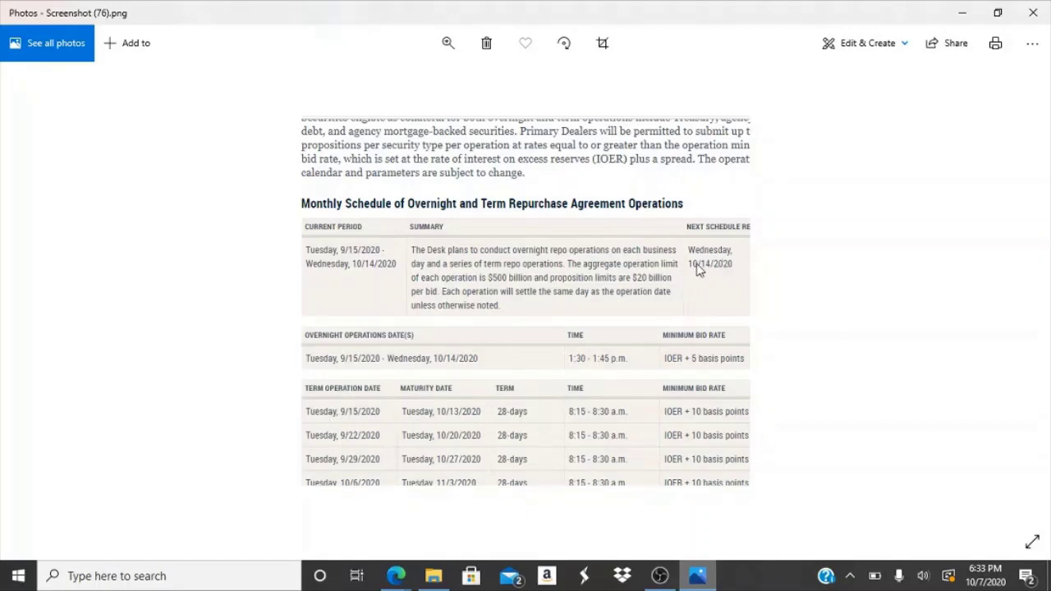
left_click(962, 15)
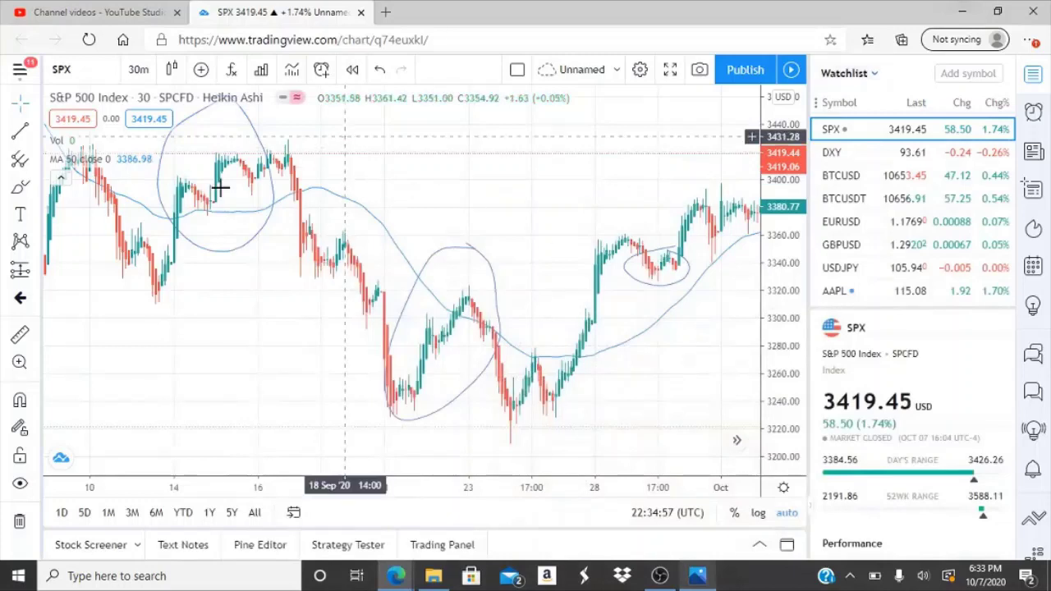
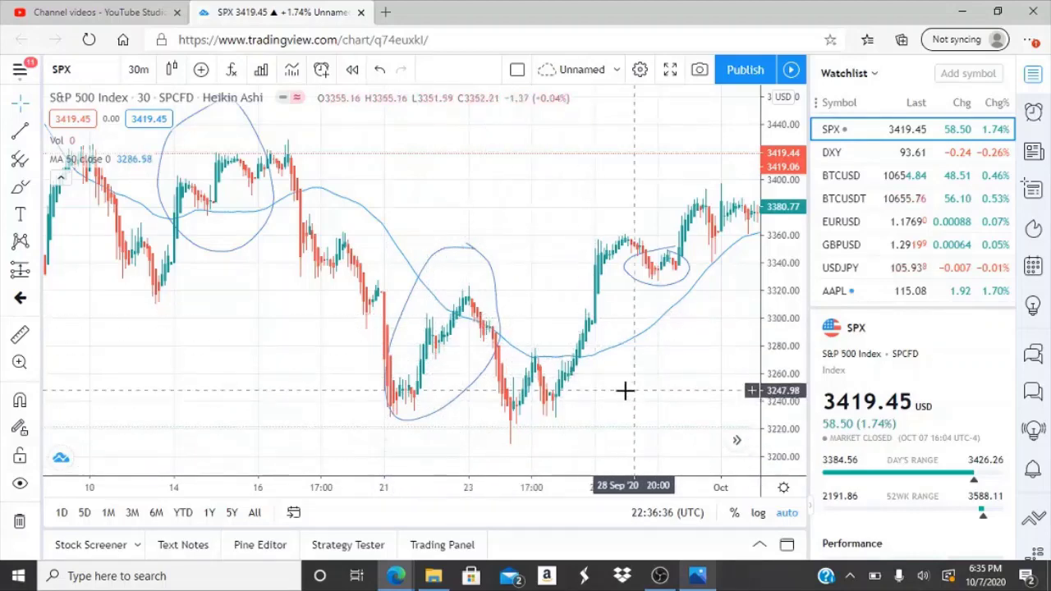
Bring the late September to October candles into view and compare the circled dip with the term operation dates in the repo schedule screenshot
left_click_drag(633, 389, 394, 400)
left_click_drag(508, 362, 500, 353)
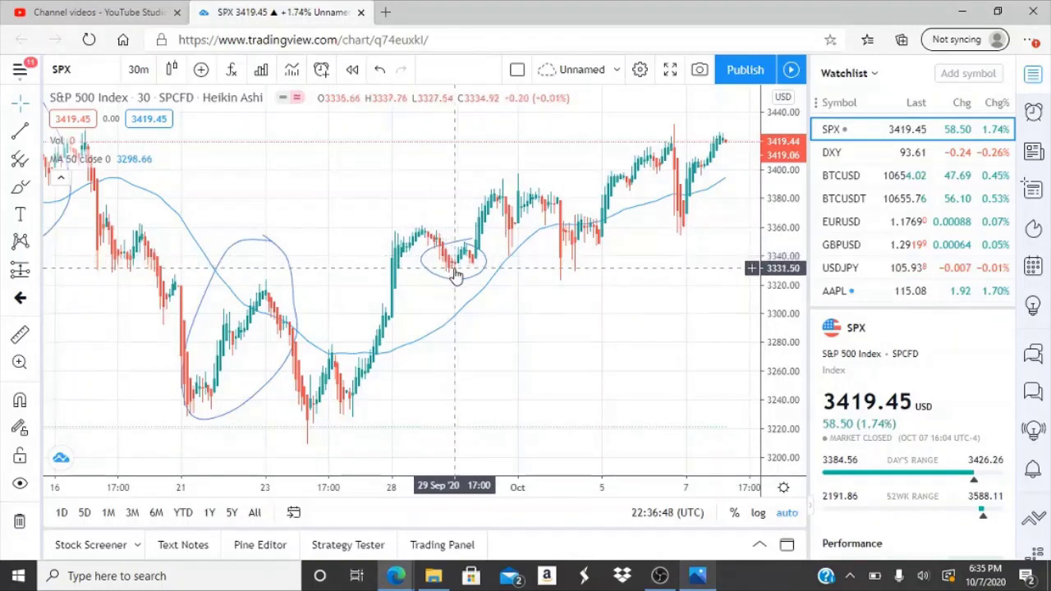
left_click(708, 579)
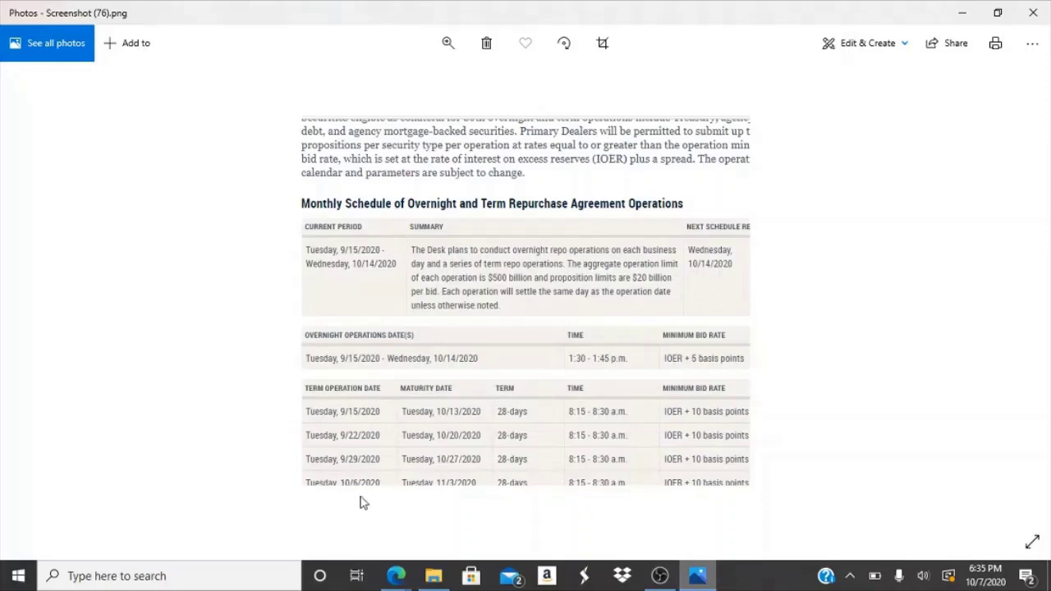
left_click(699, 582)
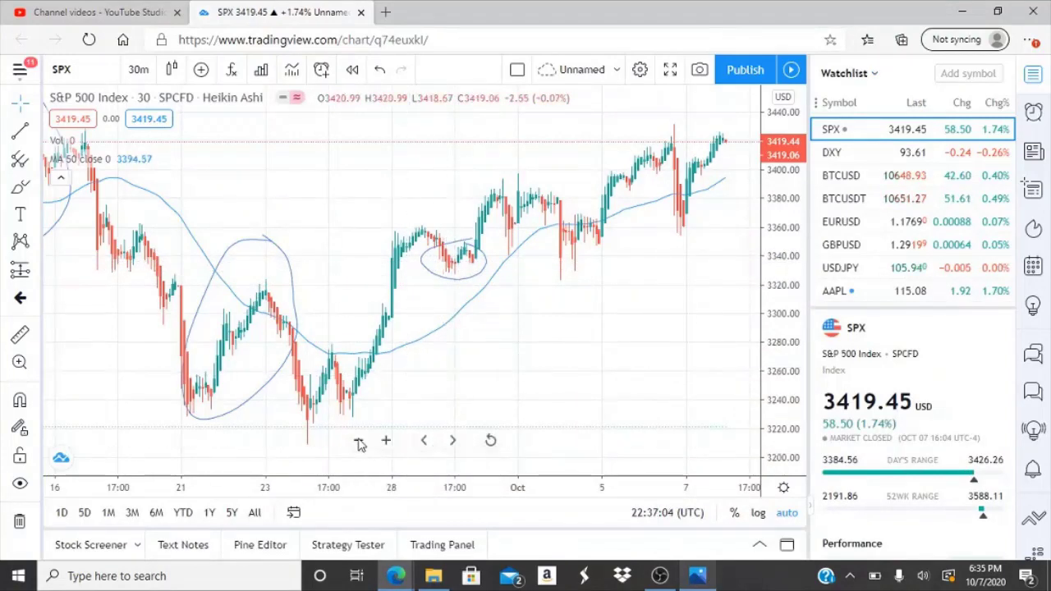
Examine the S&P 500 price swings and circled patterns from July to October against the 50-period moving average
left_click(359, 444)
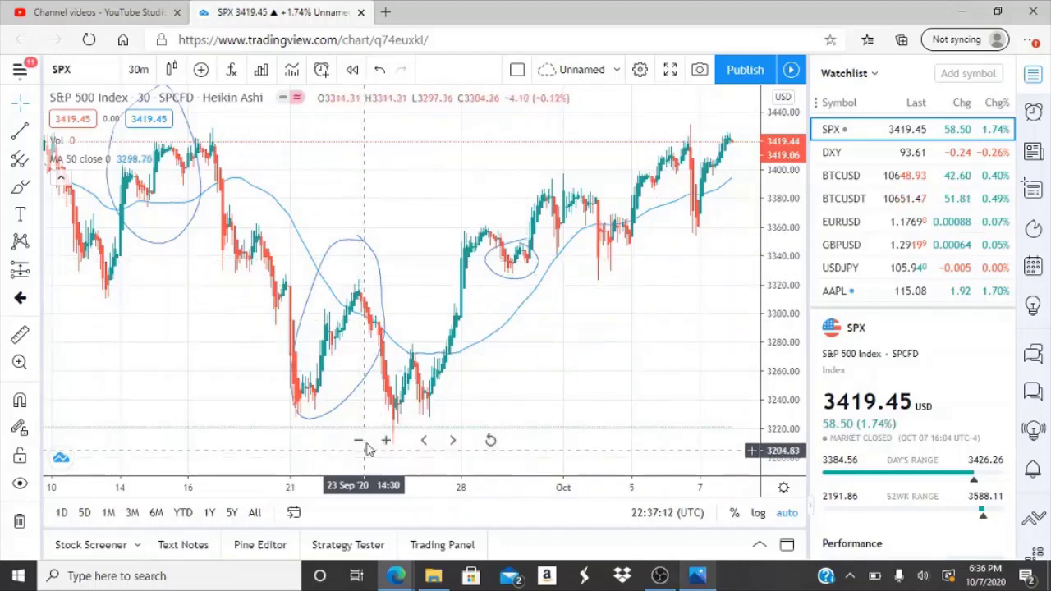
left_click(360, 441)
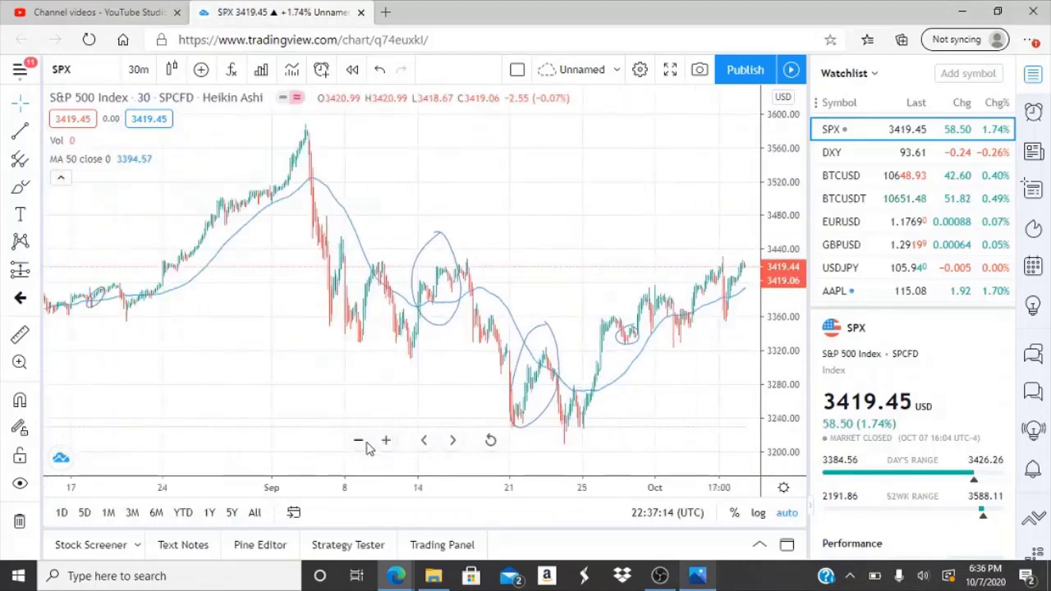
left_click(367, 443)
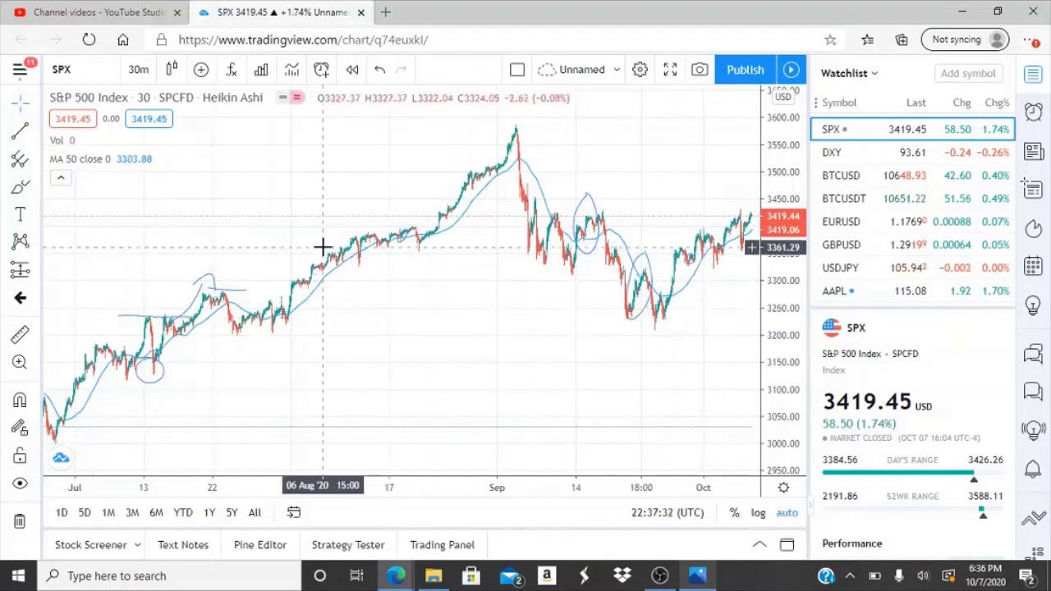
scroll(324, 251, "right", 2)
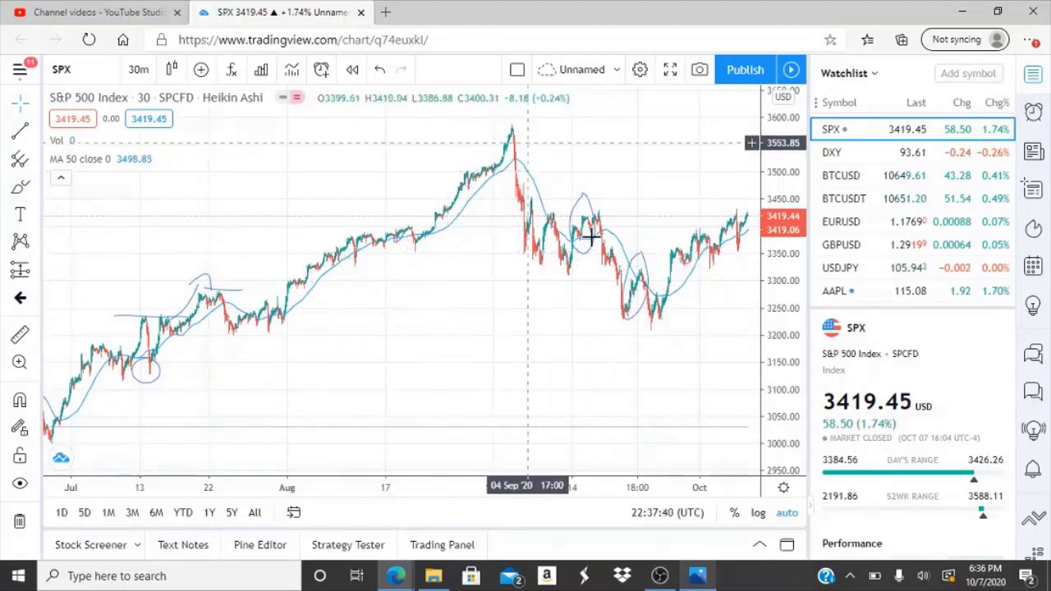
left_click(386, 442)
left_click(386, 441)
left_click(386, 442)
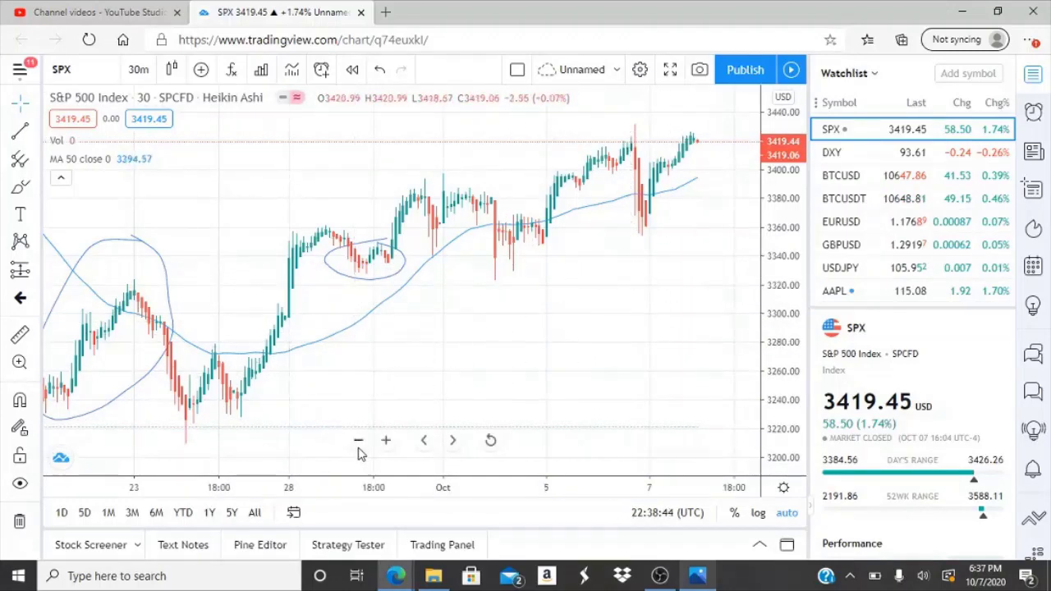
left_click(359, 446)
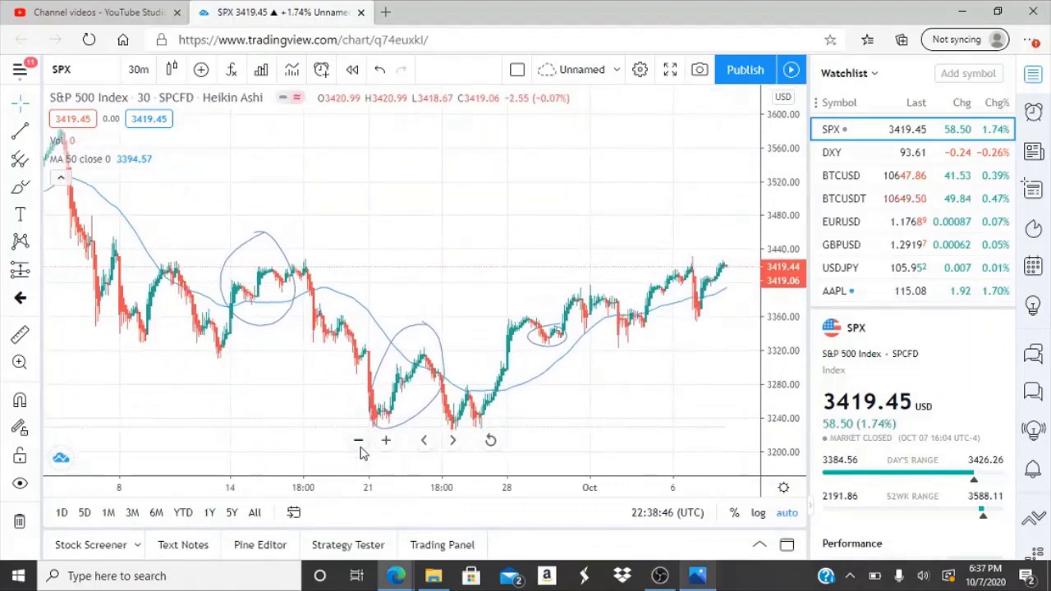
left_click(359, 446)
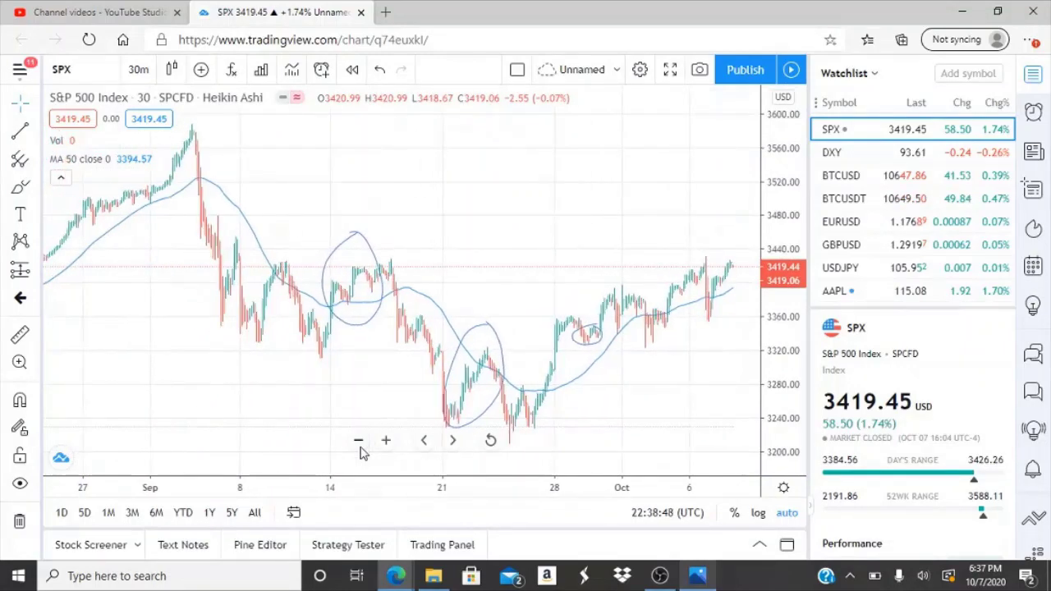